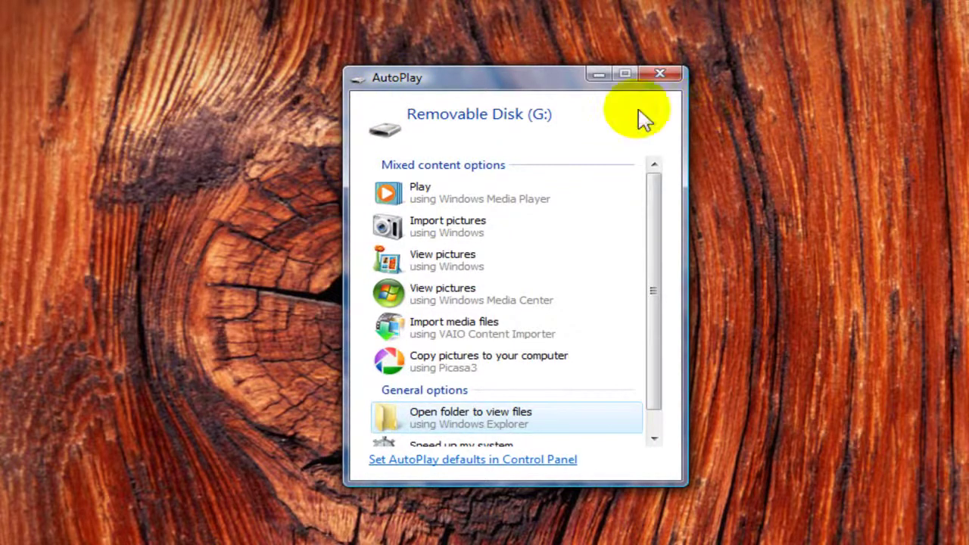
# Dismiss the AutoPlay prompt and open the Computer view listing all drives.
pyautogui.click(670, 70)
pyautogui.click(22, 530)
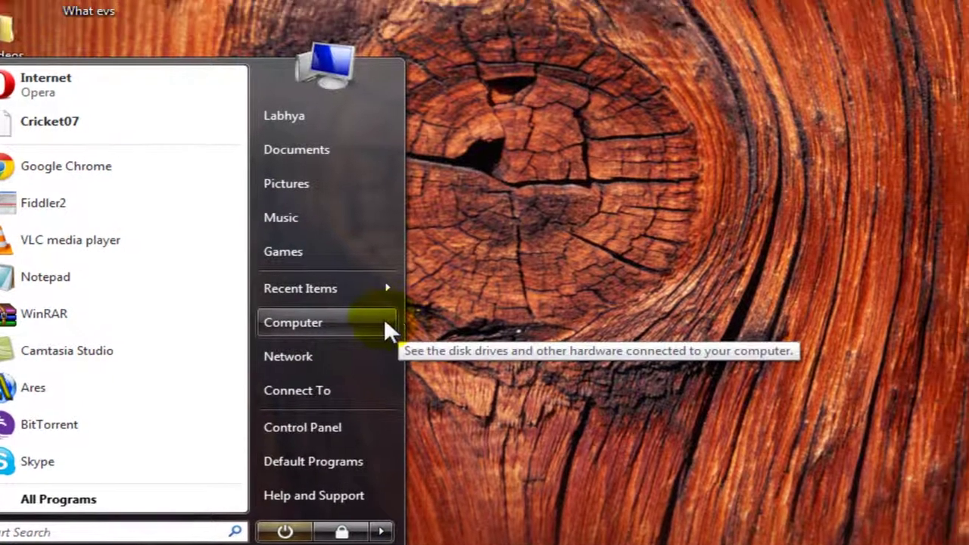
pyautogui.click(430, 290)
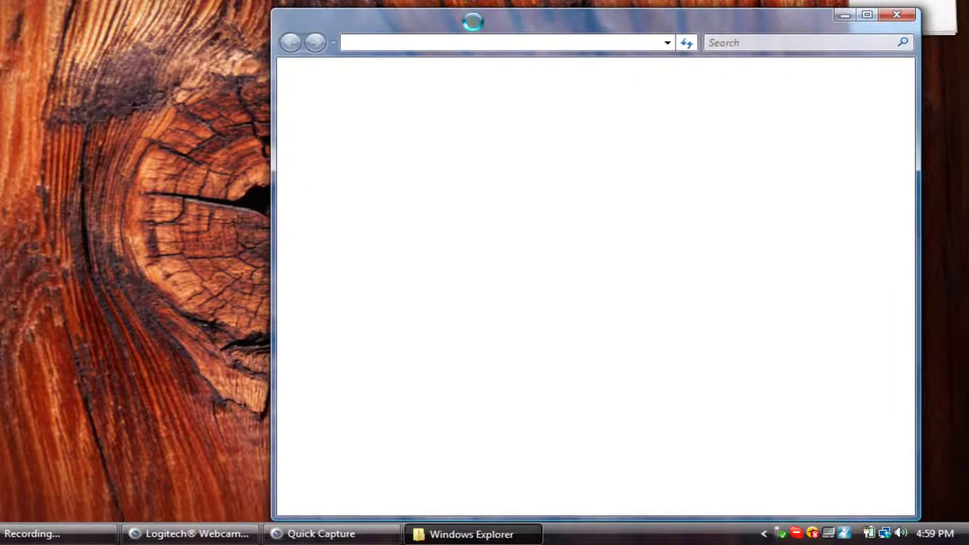
pyautogui.moveTo(473, 22); pyautogui.dragTo(280, 6)
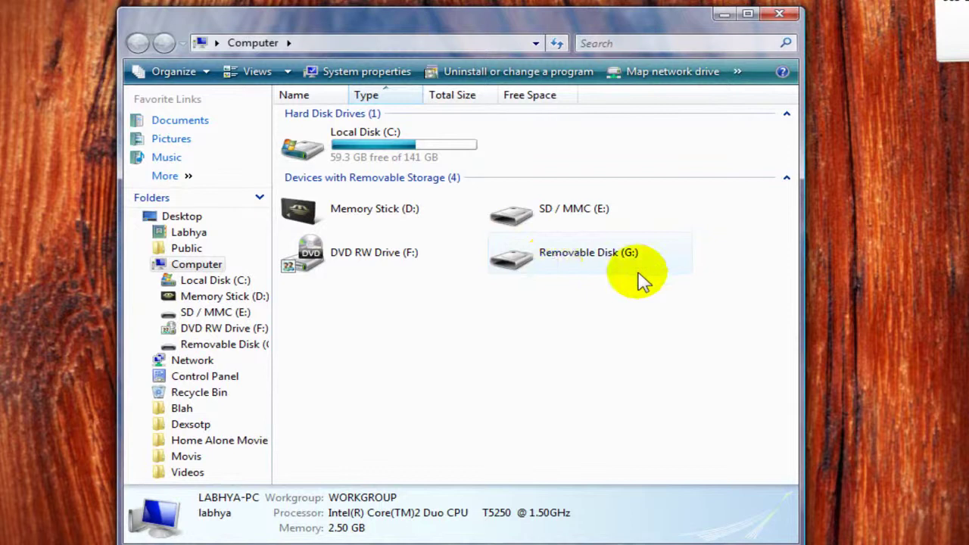
# Select the PSP's removable drive, HLR (G:), undoing an accidental rename.
pyautogui.click(566, 261)
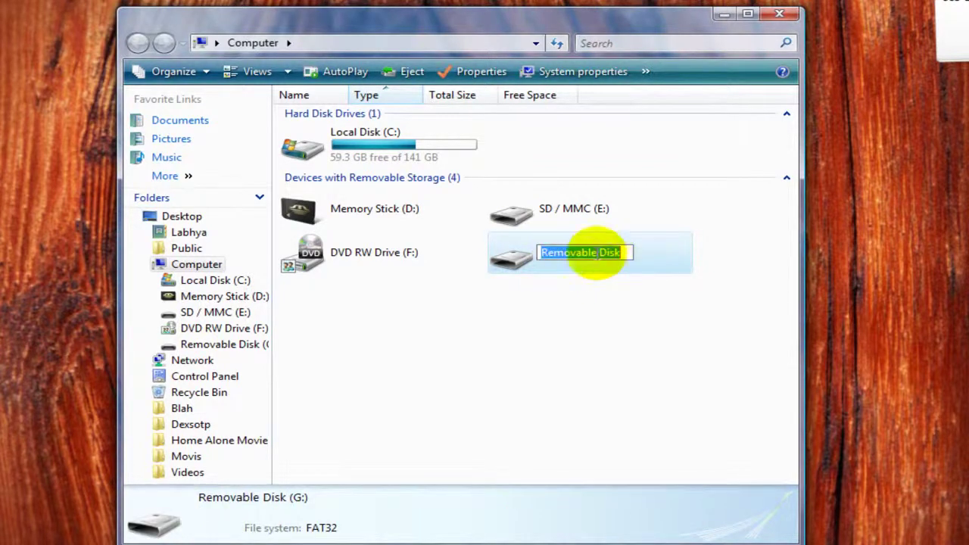
pyautogui.click(647, 290)
pyautogui.click(575, 256)
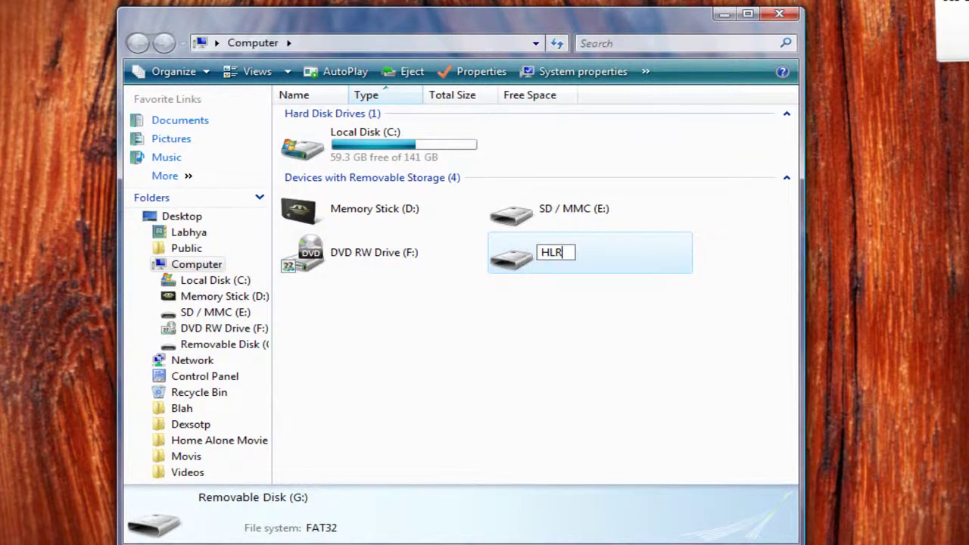
pyautogui.click(530, 265)
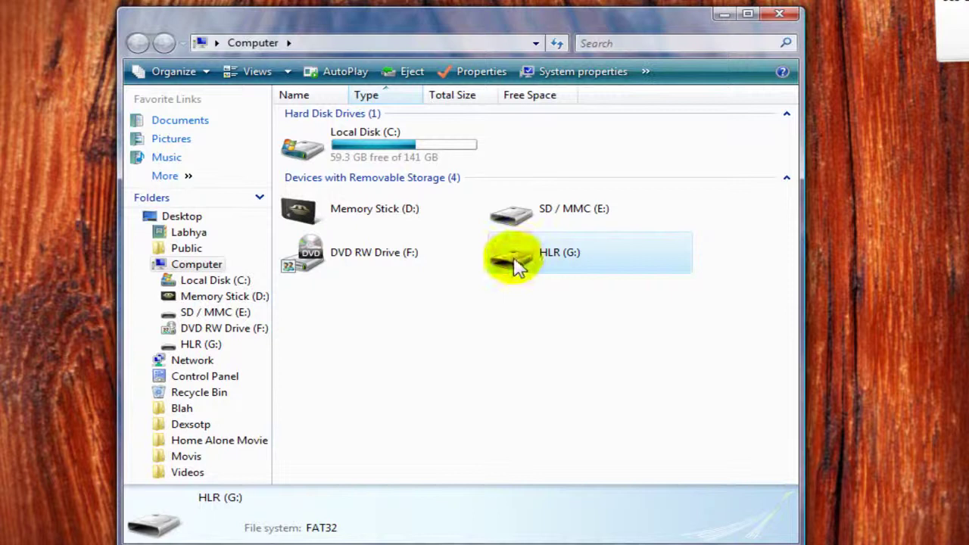
# Open HLR (G:) to view the six folders on the PSP drive.
pyautogui.doubleClick(515, 265)
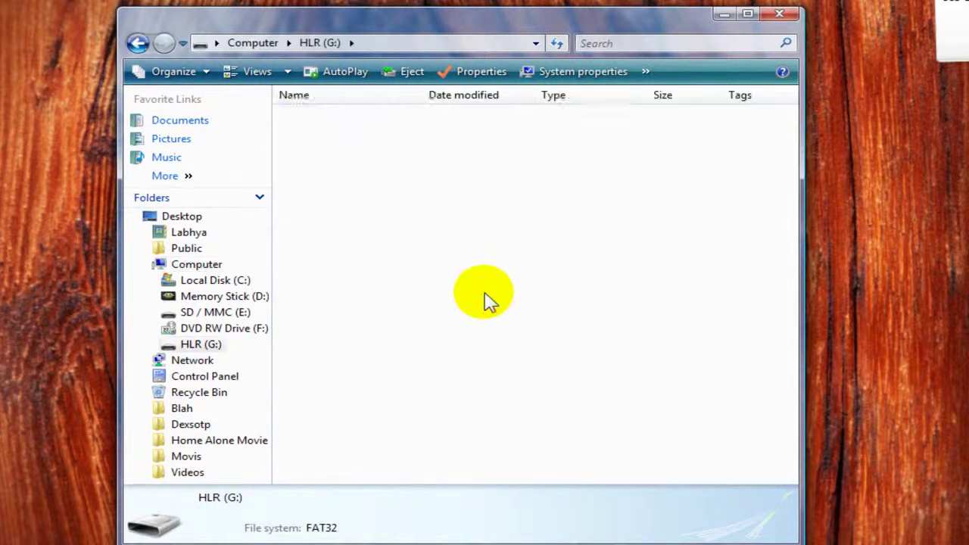
pyautogui.moveTo(371, 303); pyautogui.dragTo(365, 110)
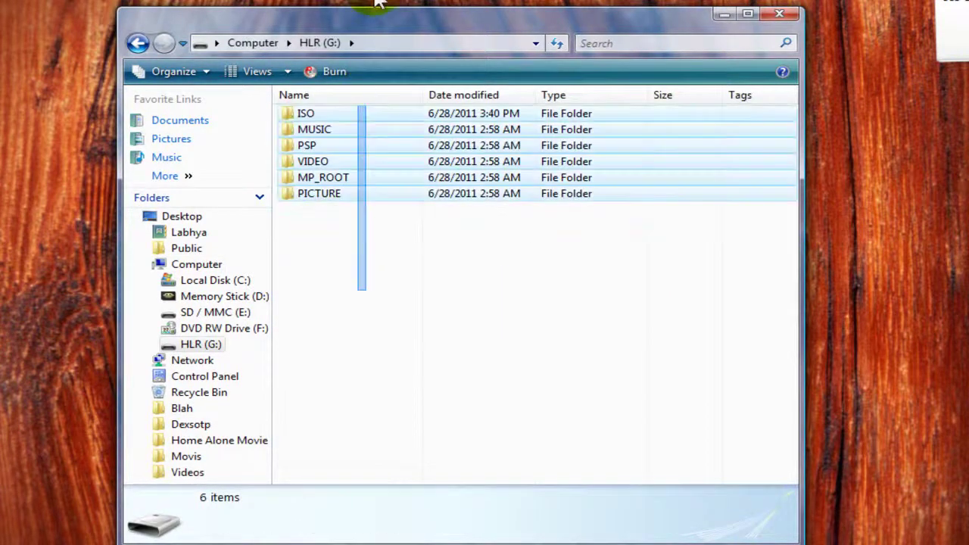
pyautogui.click(371, 337)
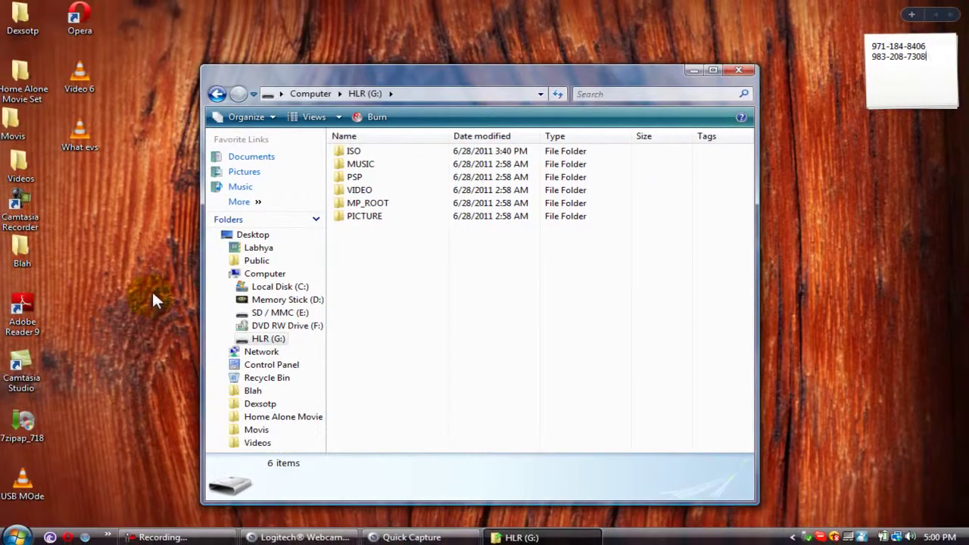
# Create a new desktop folder named 'PSP Backup Data'.
pyautogui.rightClick(85, 298)
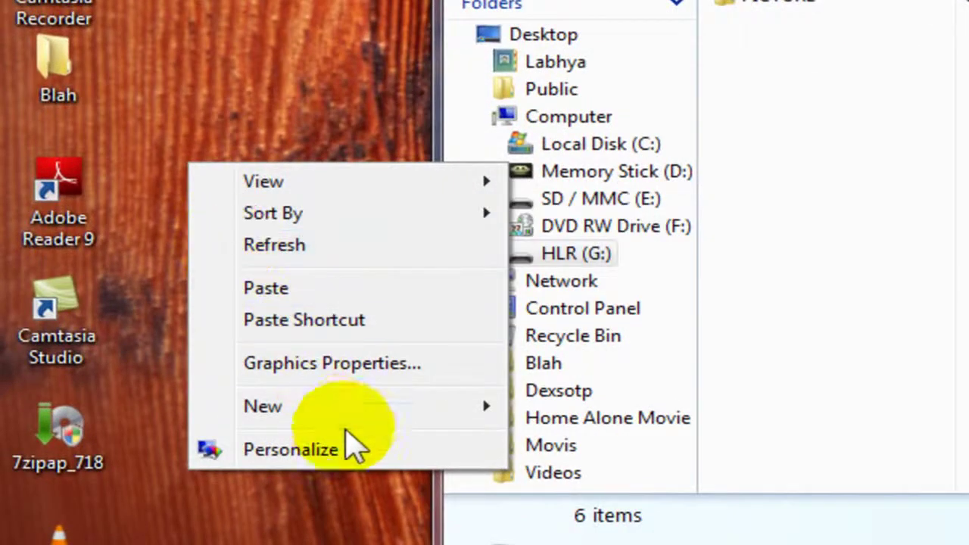
pyautogui.moveTo(263, 497)
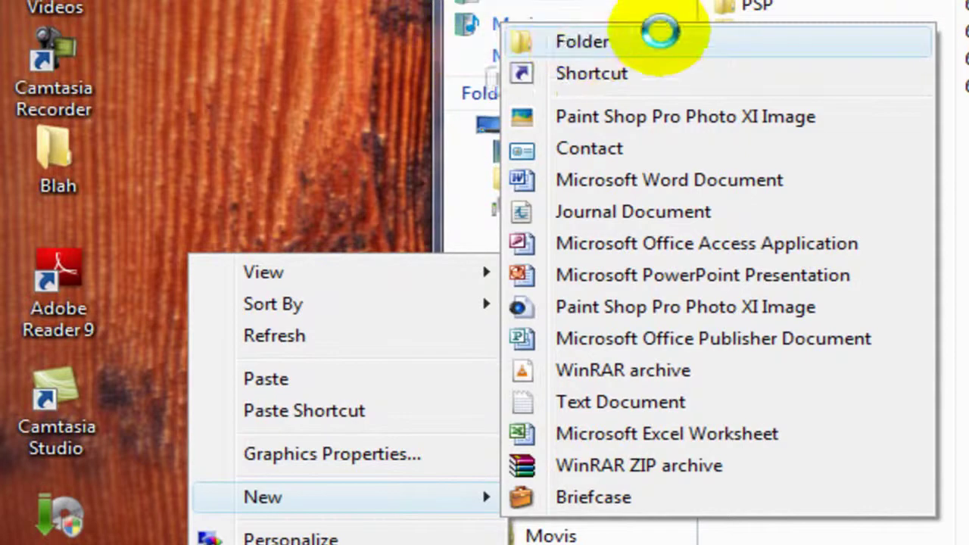
pyautogui.click(648, 44)
pyautogui.write('PSP Backup Data')
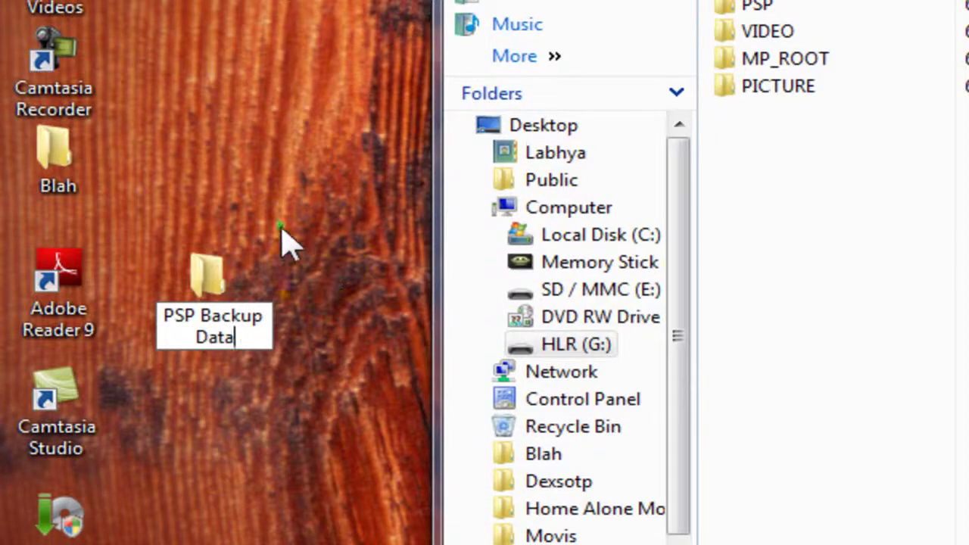
pyautogui.press('Return')
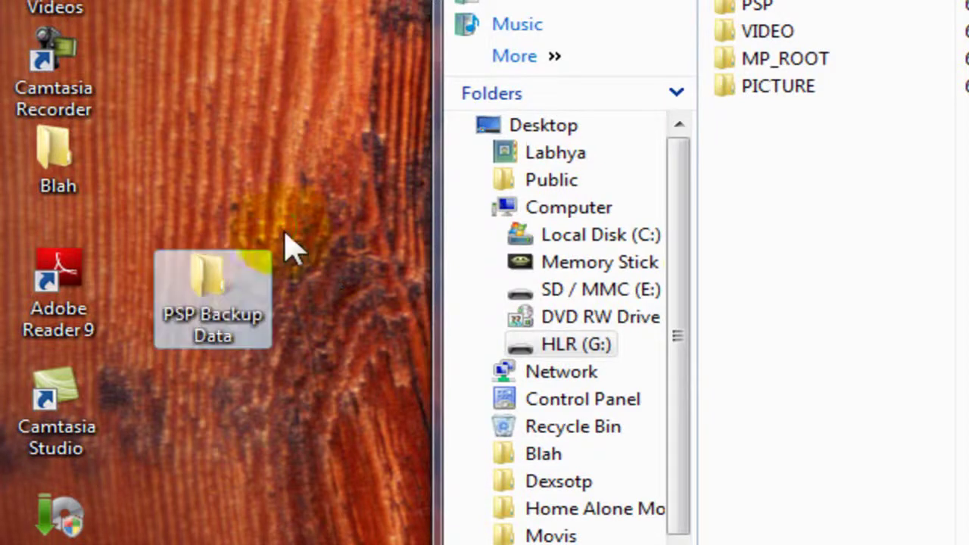
pyautogui.click(313, 259)
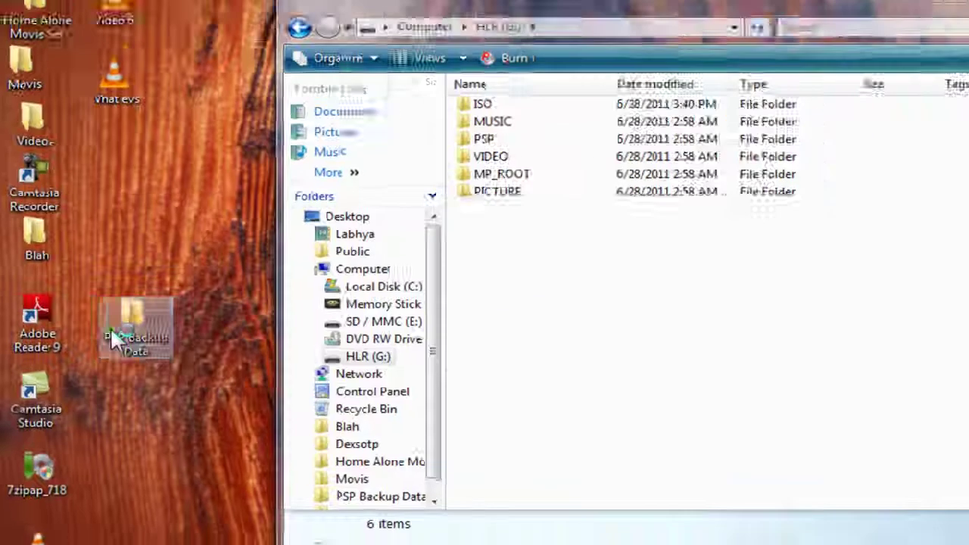
# Open PSP Backup Data and position it so both windows are visible.
pyautogui.doubleClick(173, 318)
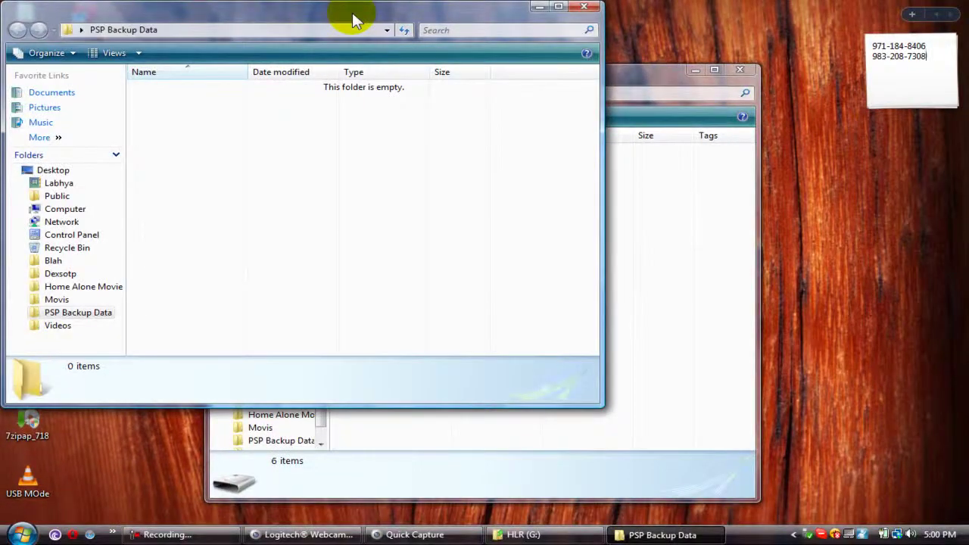
pyautogui.moveTo(353, 22); pyautogui.dragTo(544, 324)
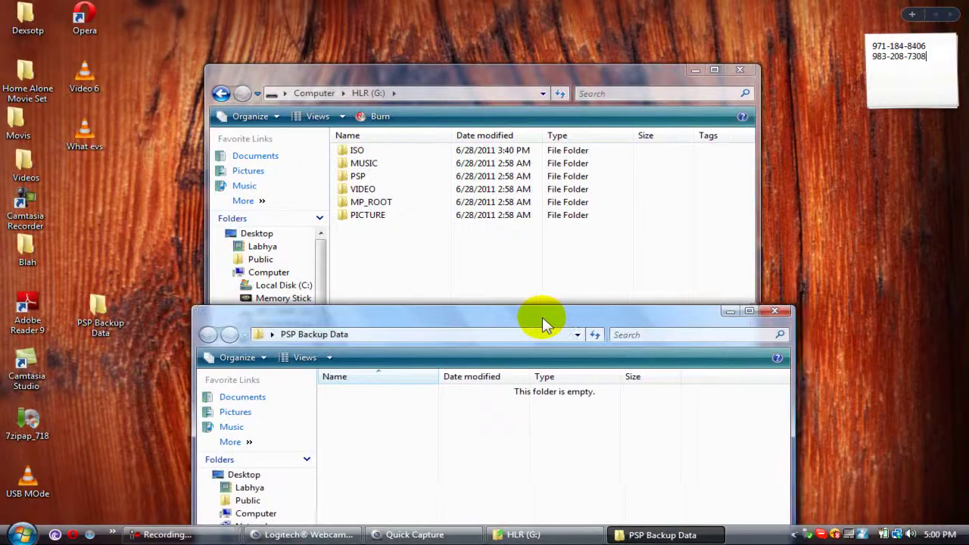
pyautogui.click(378, 231)
# Copy MP_ROOT, MUSIC, PICTURE, PSP and VIDEO from HLR (G:) into PSP Backup Data.
pyautogui.moveTo(378, 242); pyautogui.dragTo(383, 165)
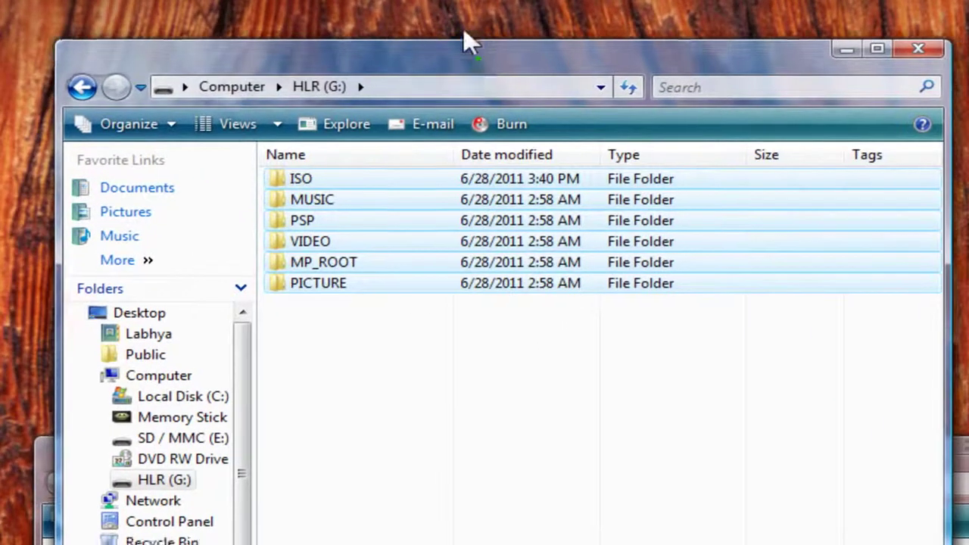
pyautogui.hotkey('ctrl', 'c')
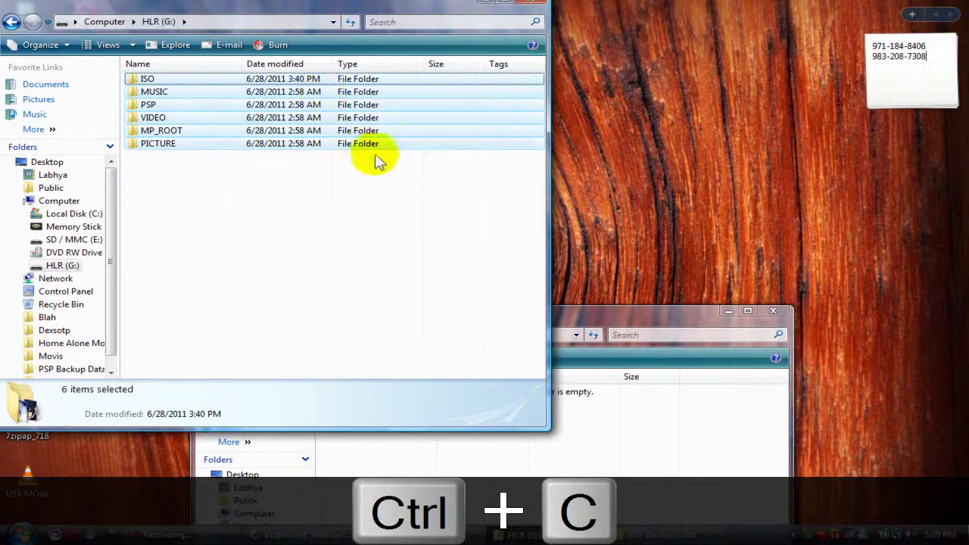
pyautogui.rightClick(354, 143)
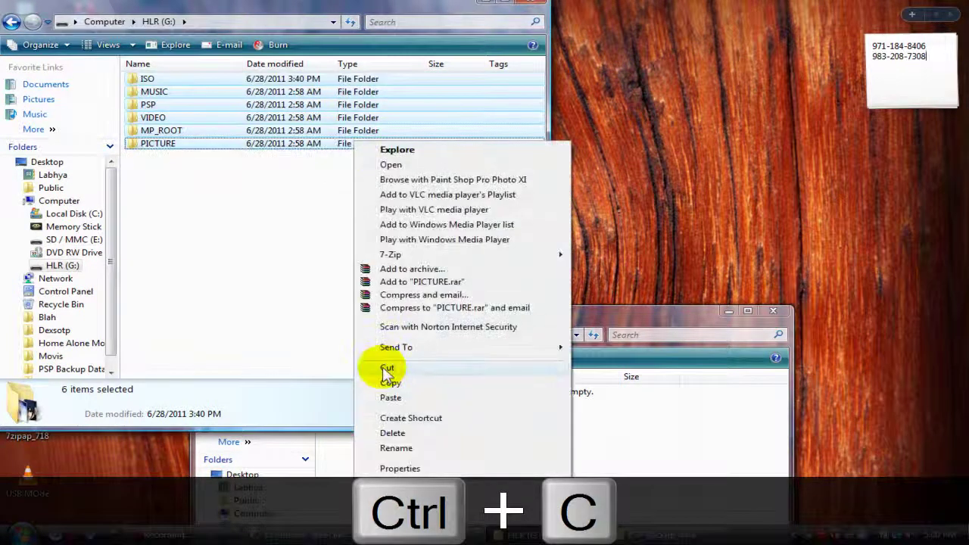
pyautogui.click(391, 383)
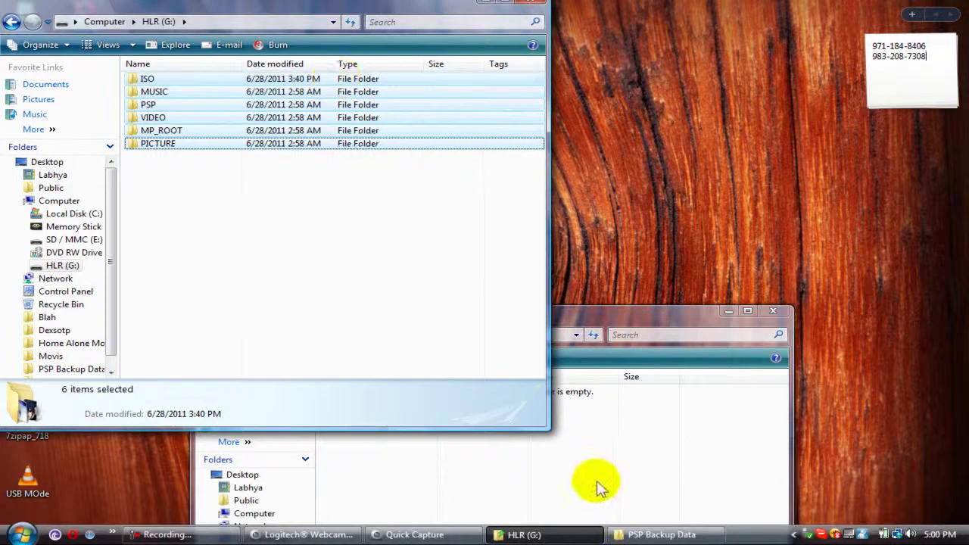
pyautogui.click(591, 456)
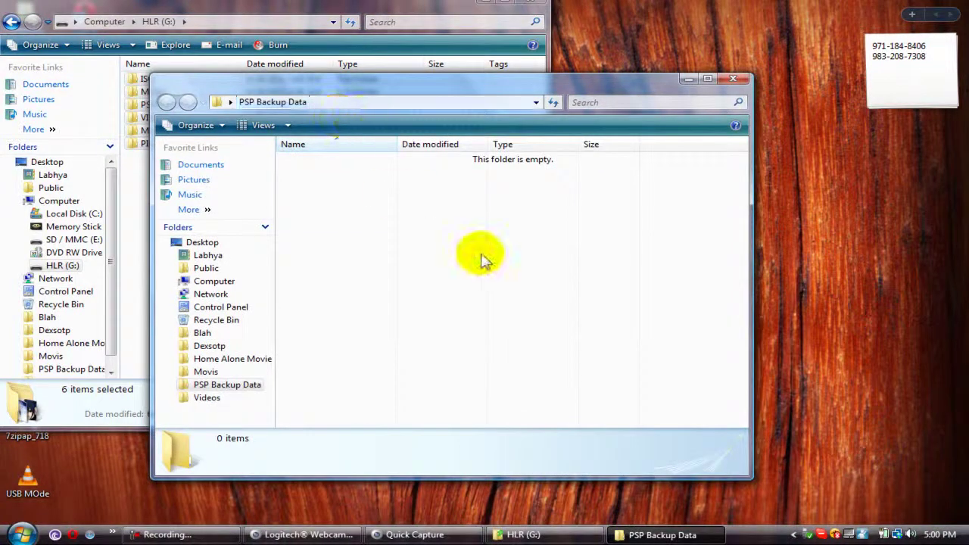
pyautogui.hotkey('ctrl', 'v')
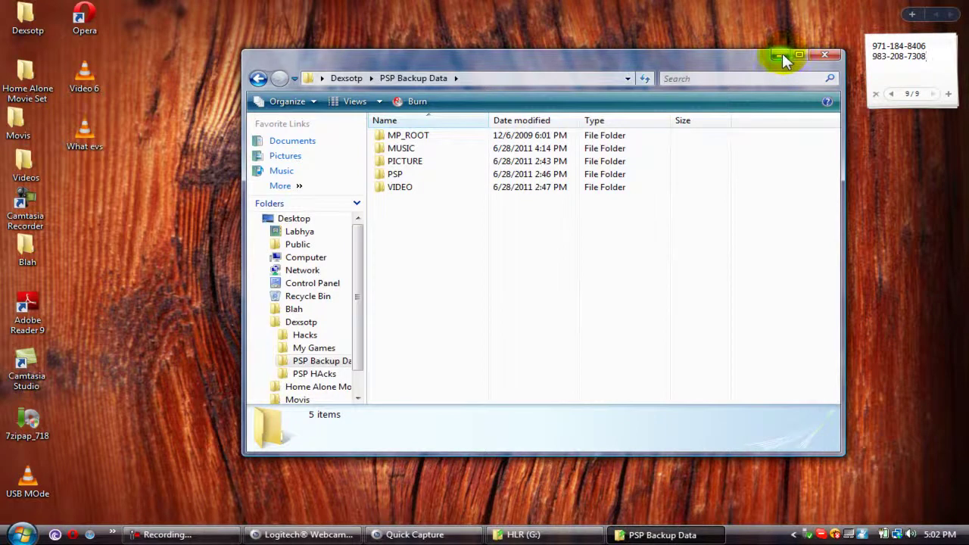
# Check the five backed-up folders, then minimize the HLR (G:) and PSP Backup Data windows.
pyautogui.moveTo(452, 265); pyautogui.dragTo(439, 131)
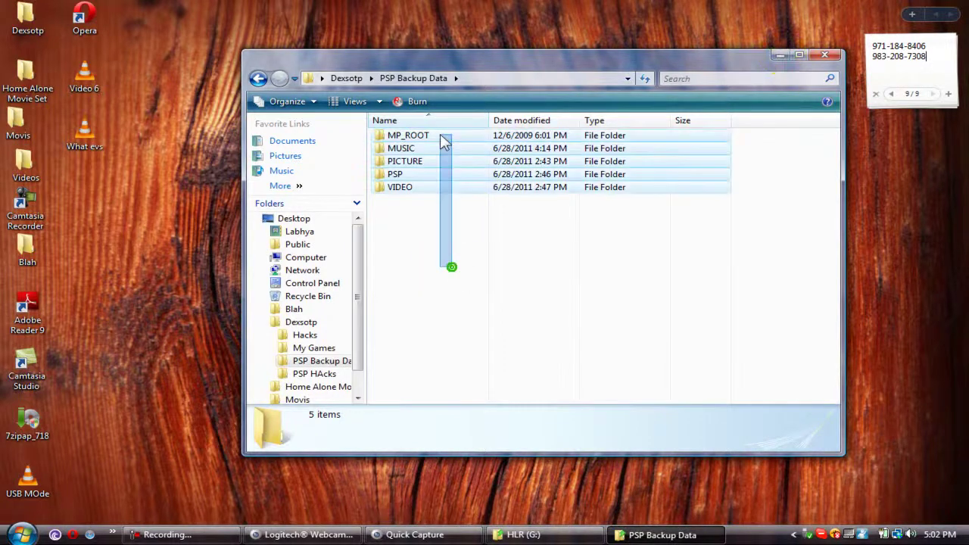
pyautogui.click(478, 294)
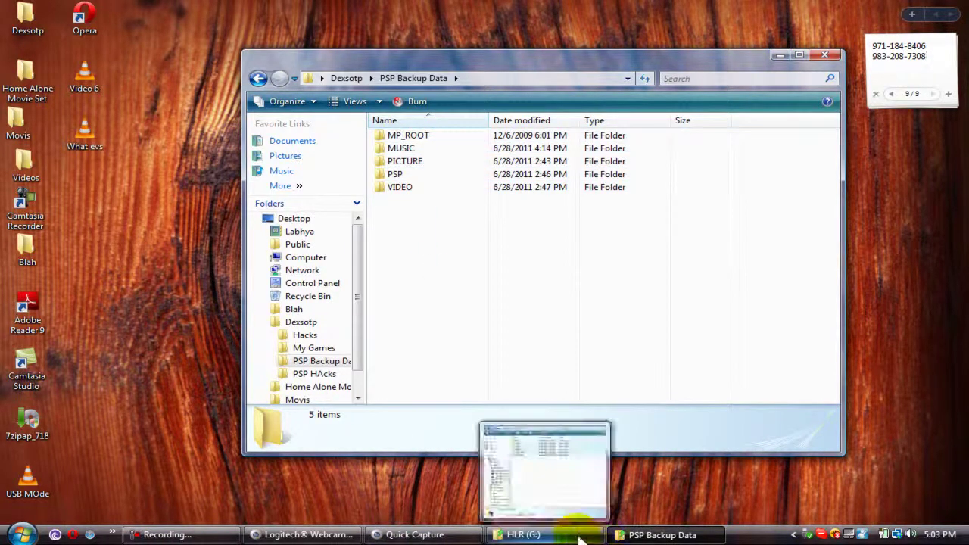
pyautogui.click(545, 534)
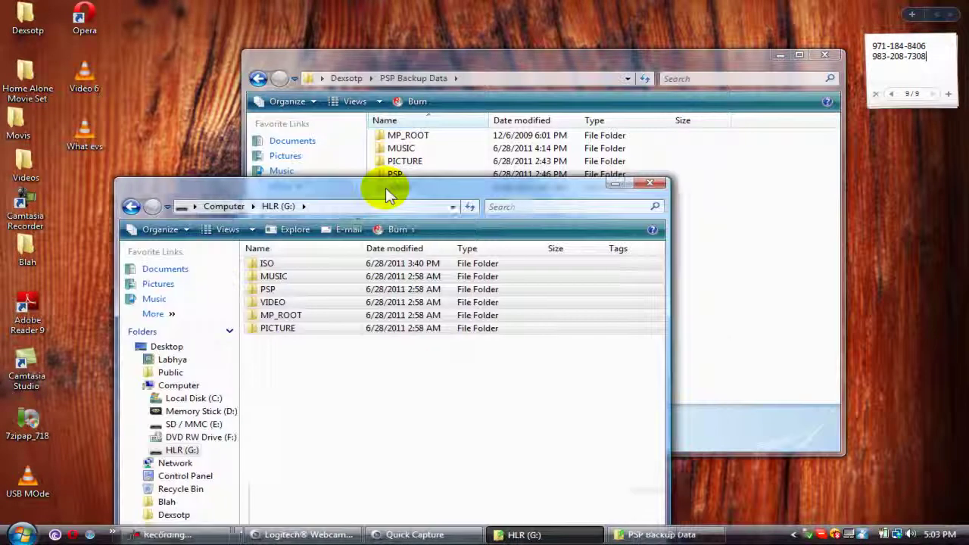
pyautogui.moveTo(356, 79); pyautogui.dragTo(433, 348)
pyautogui.click(669, 346)
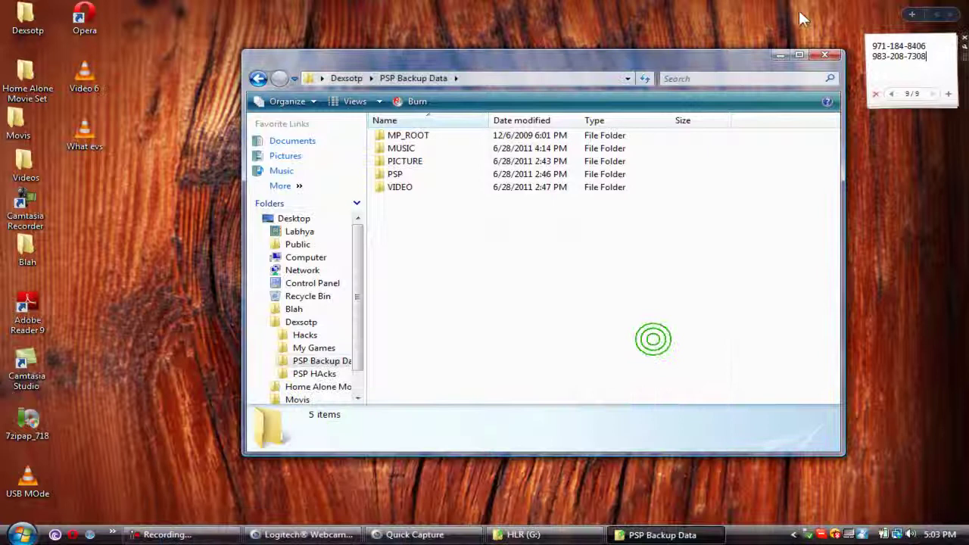
pyautogui.click(780, 56)
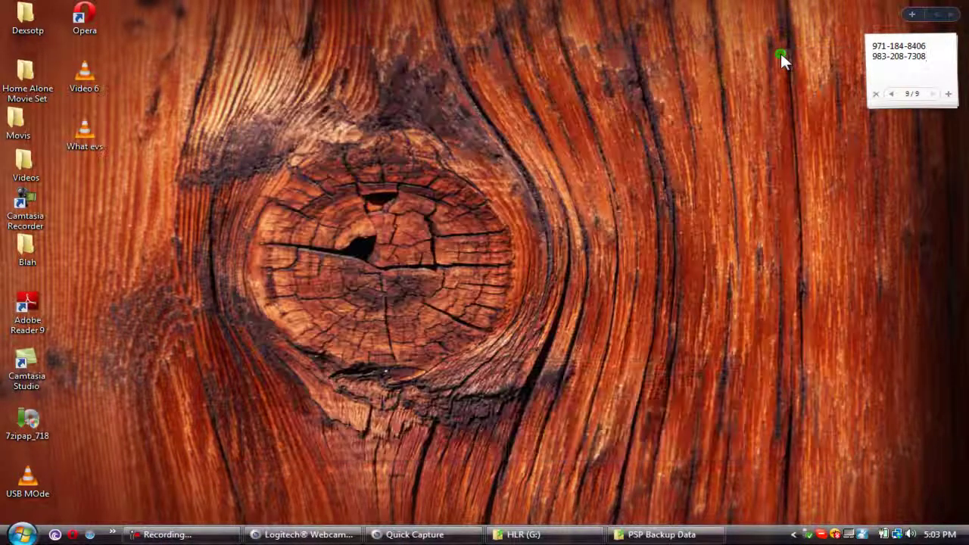